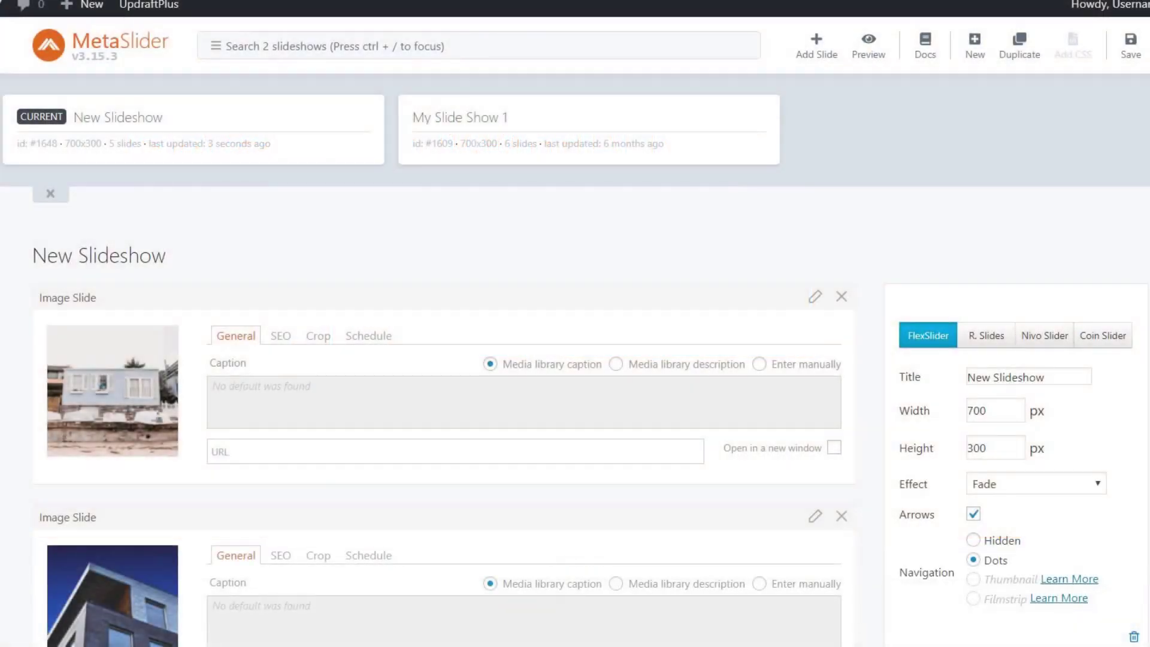
scroll(575, 360, down, 3)
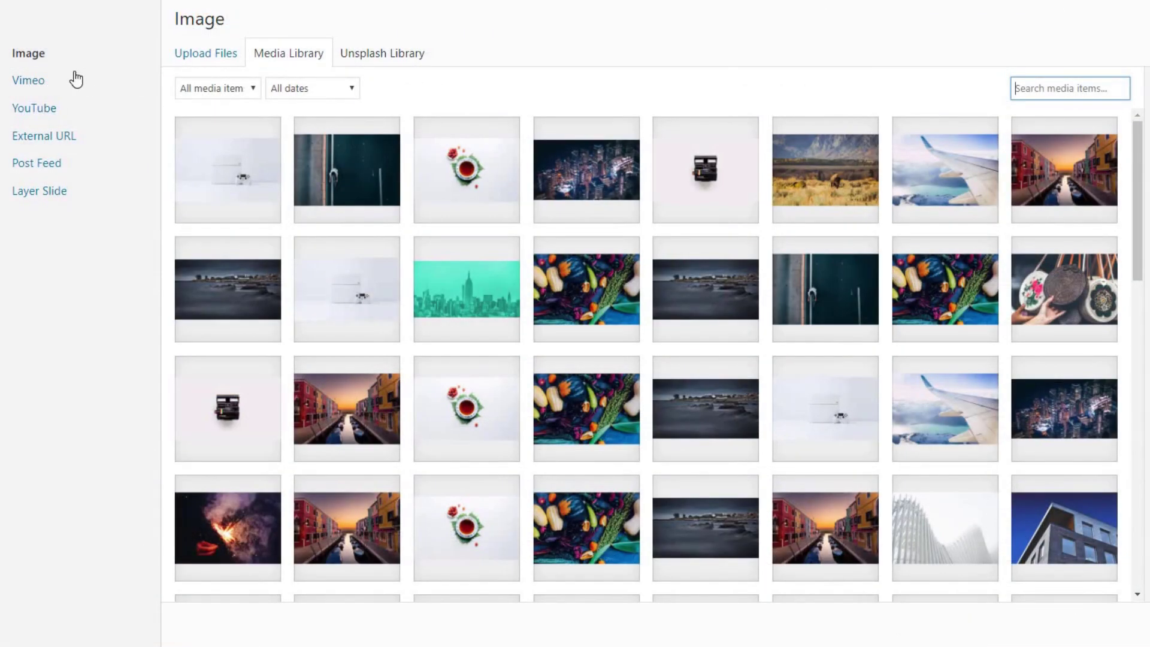
Add a YouTube slide and a slide linking to the smartwatch's Amazon product page.
click(43, 107)
text(https://www.youtube.com/watch?v=5qap5aO4i9A)
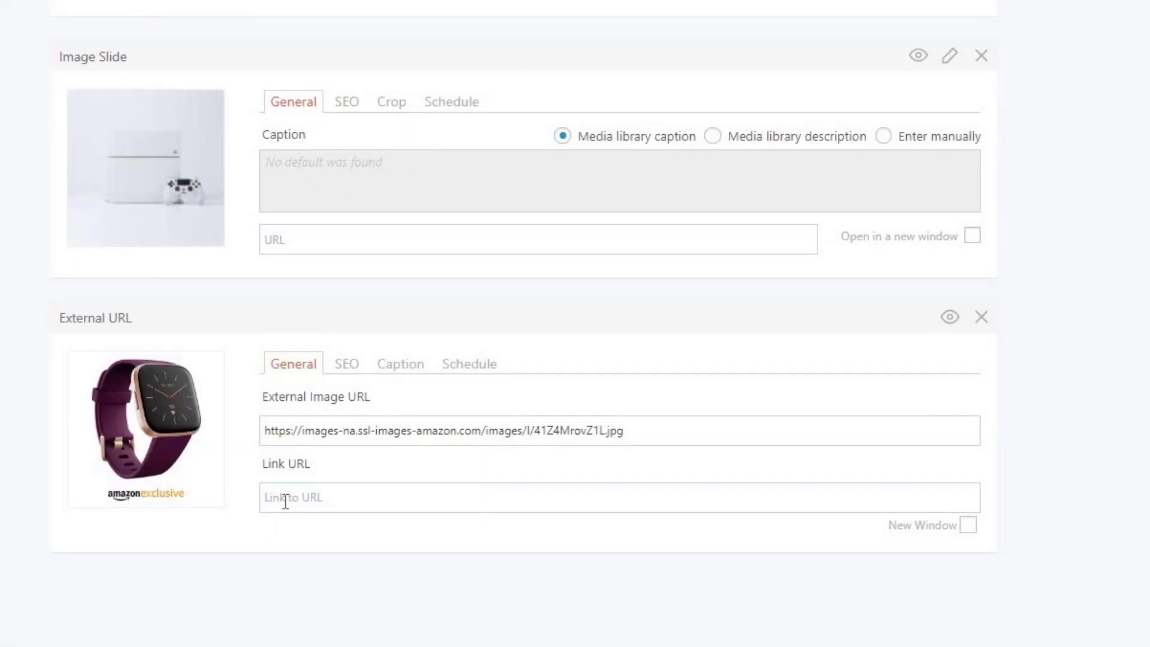
click(285, 501)
key(ctrl+v)
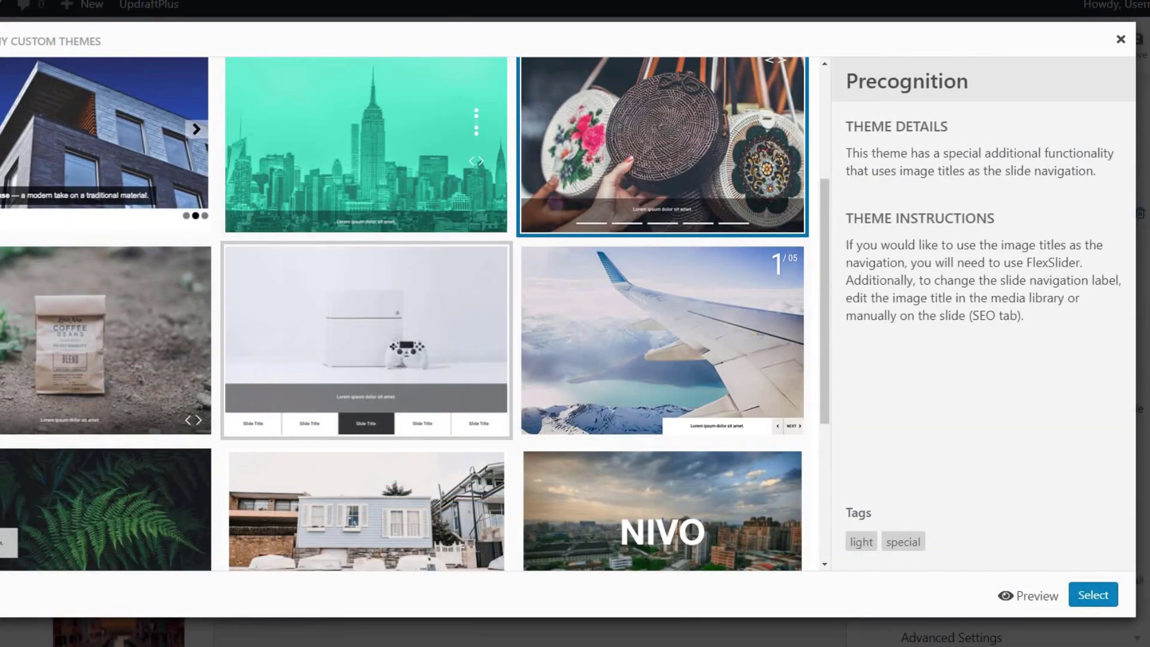
scroll(367, 503, down, 3)
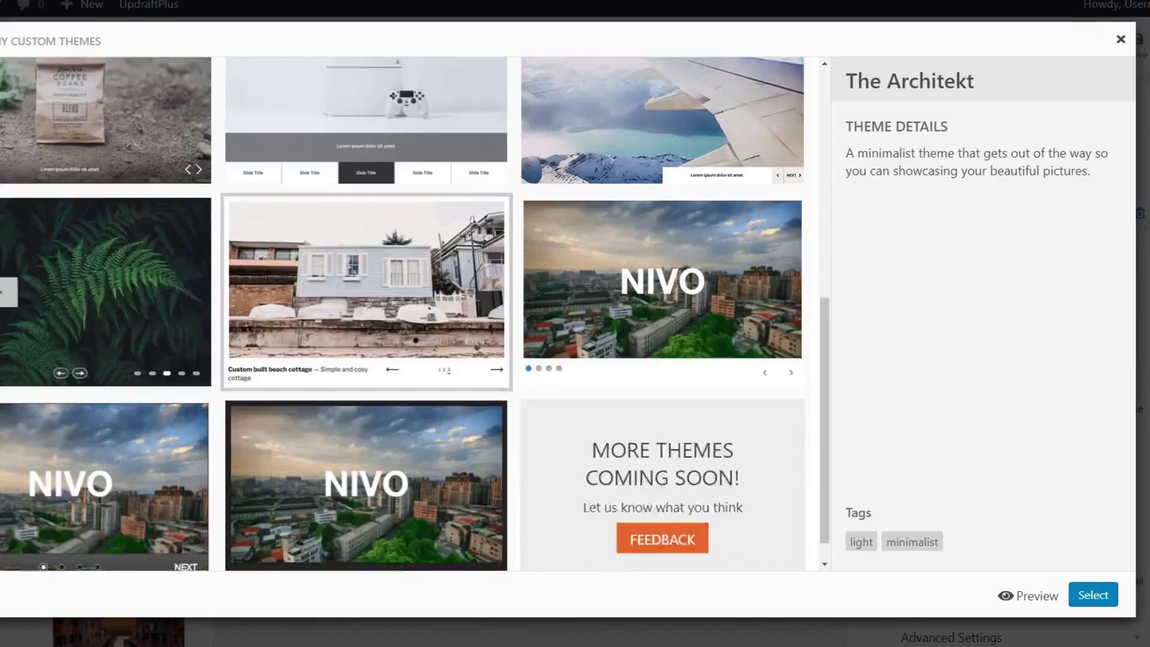
scroll(388, 488, down, 1)
scroll(387, 487, up, 3)
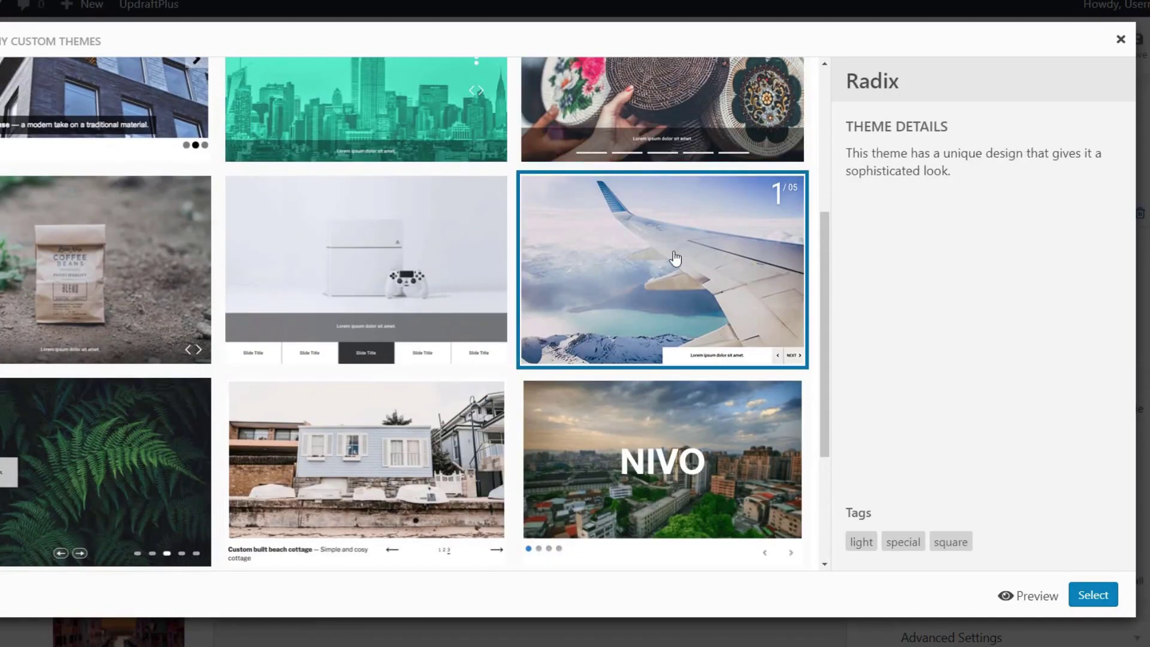
Select the Radix theme, preview it and advance to the third slide.
click(1018, 597)
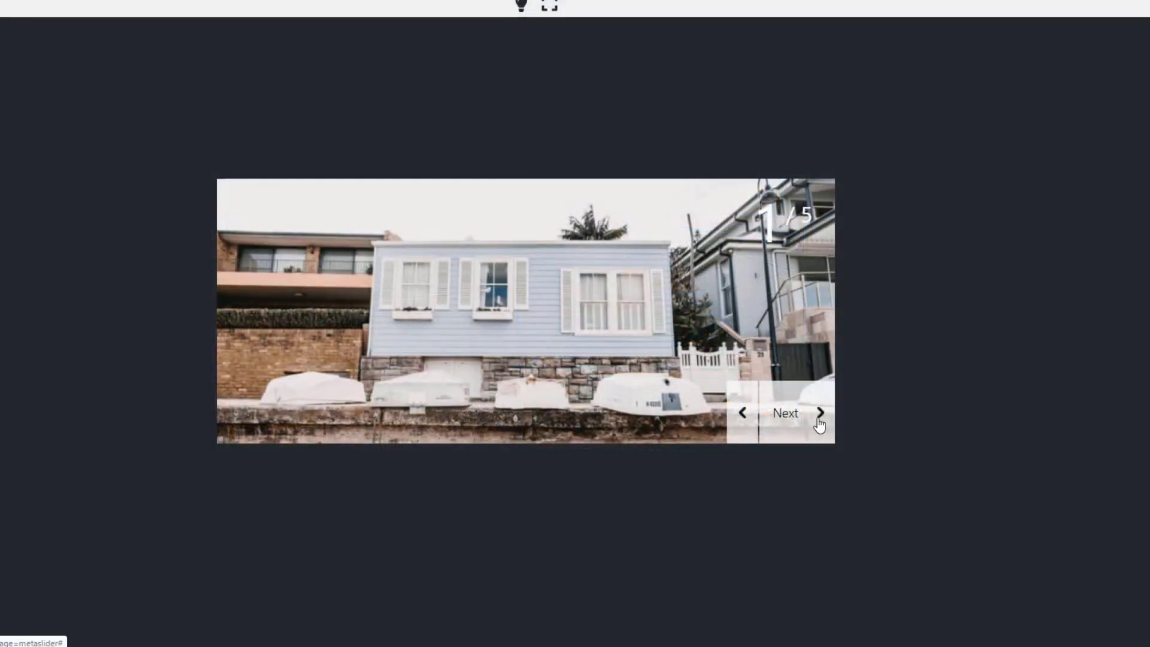
click(819, 417)
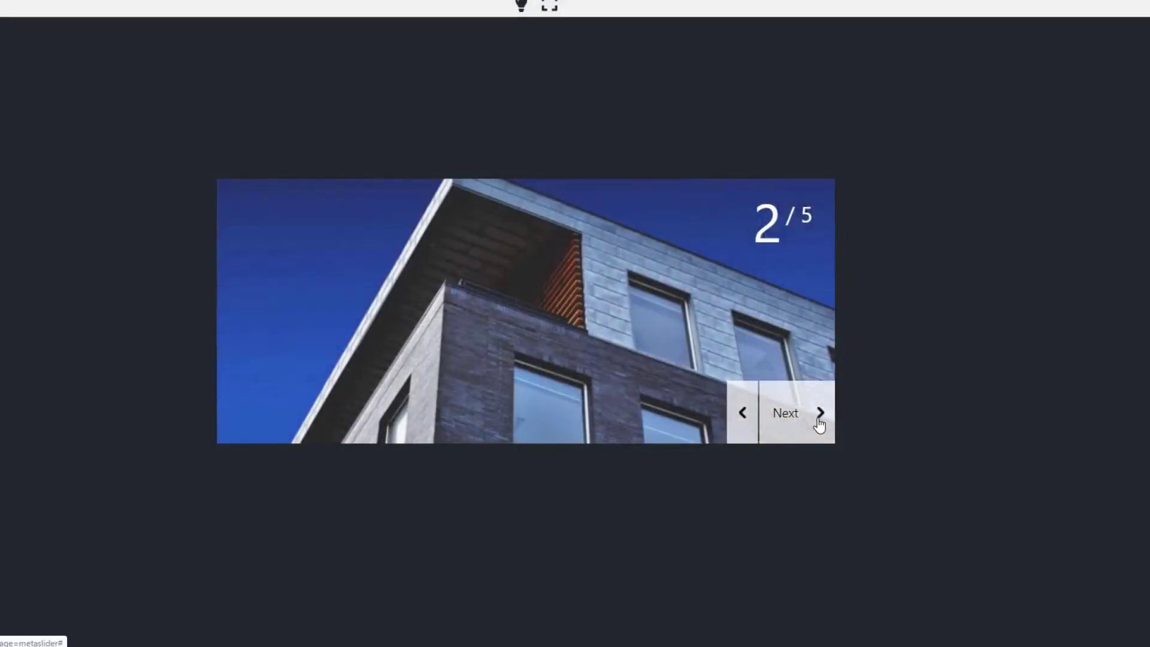
click(819, 418)
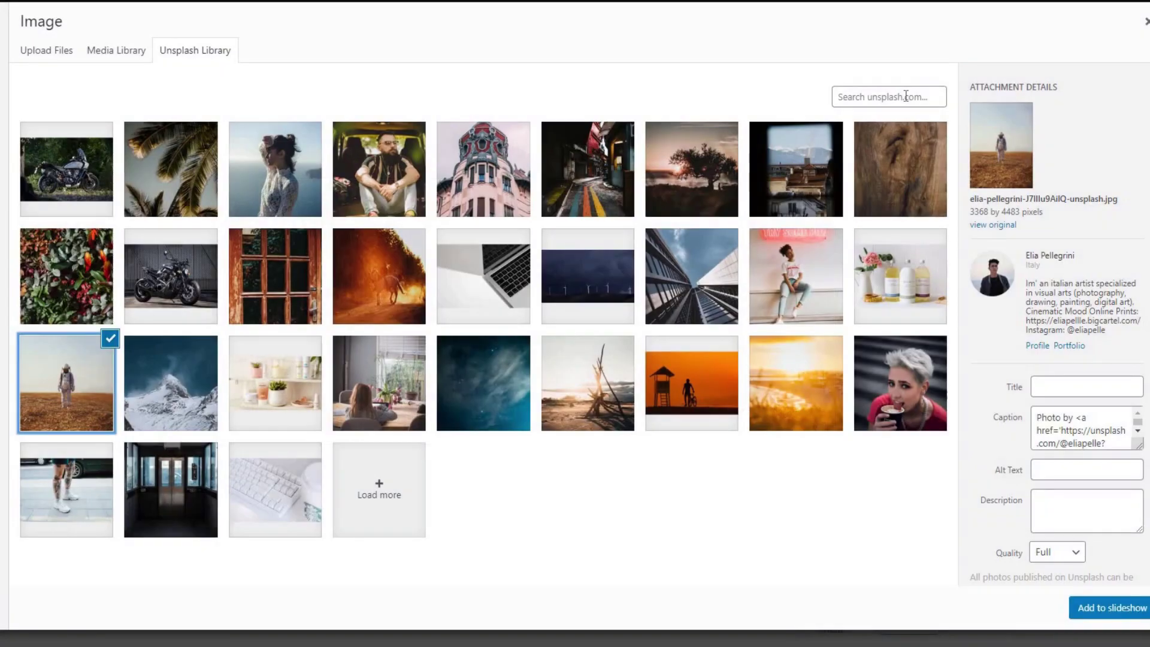
Search Unsplash for 'river' and add the canyon river photo to the slideshow.
click(906, 97)
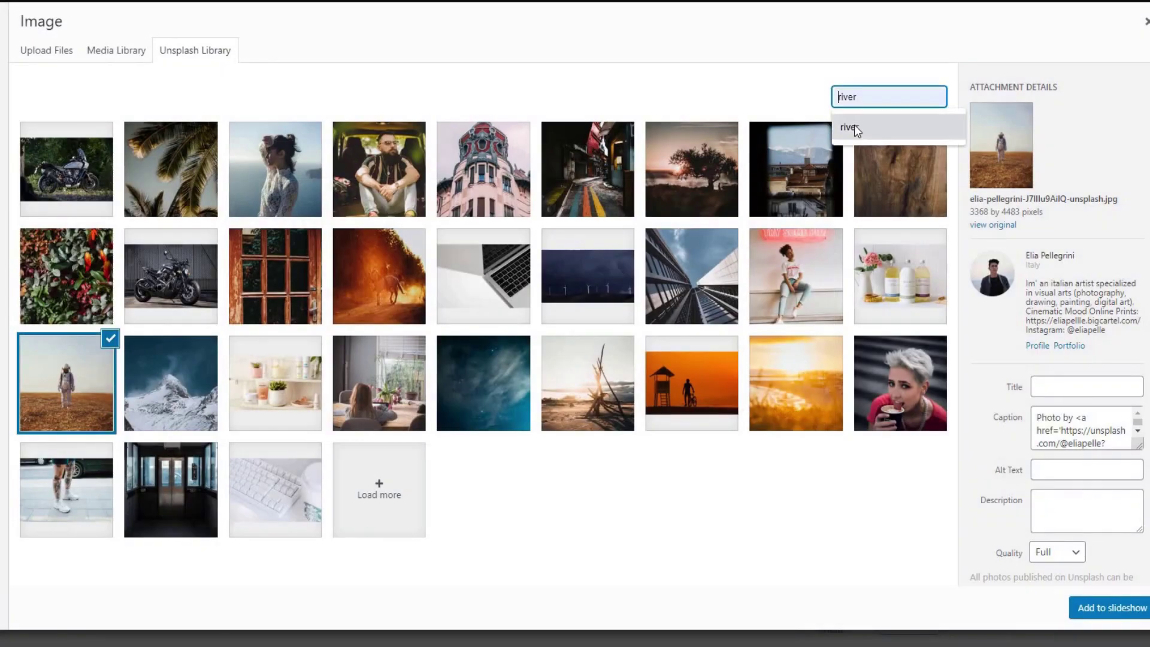
click(854, 126)
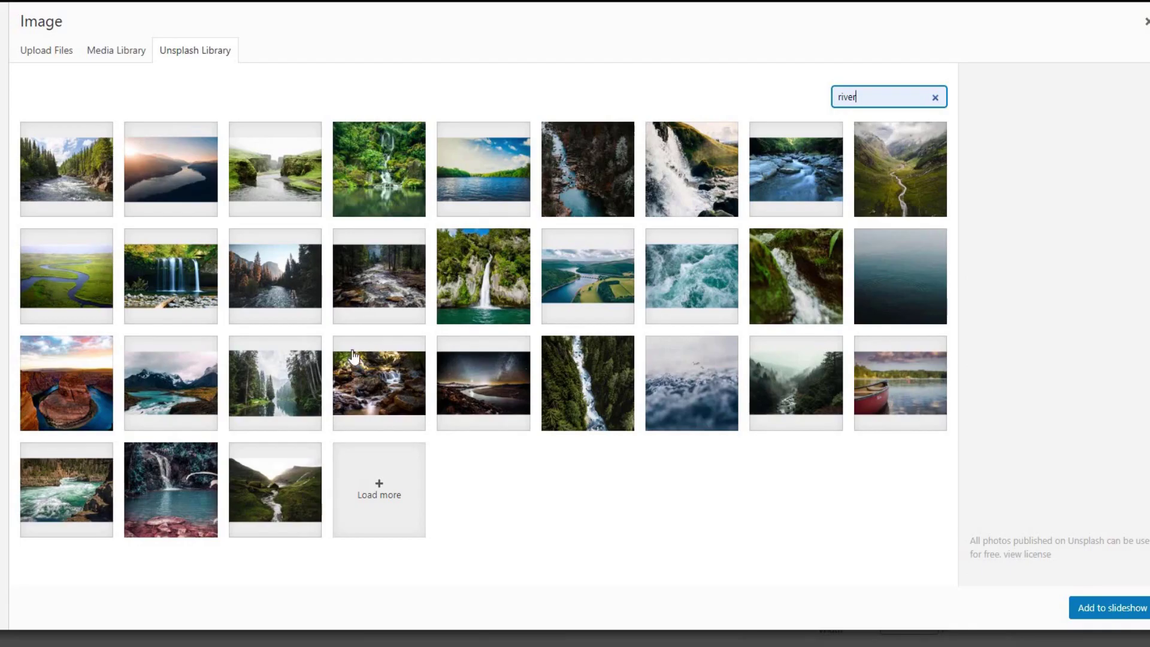
click(79, 389)
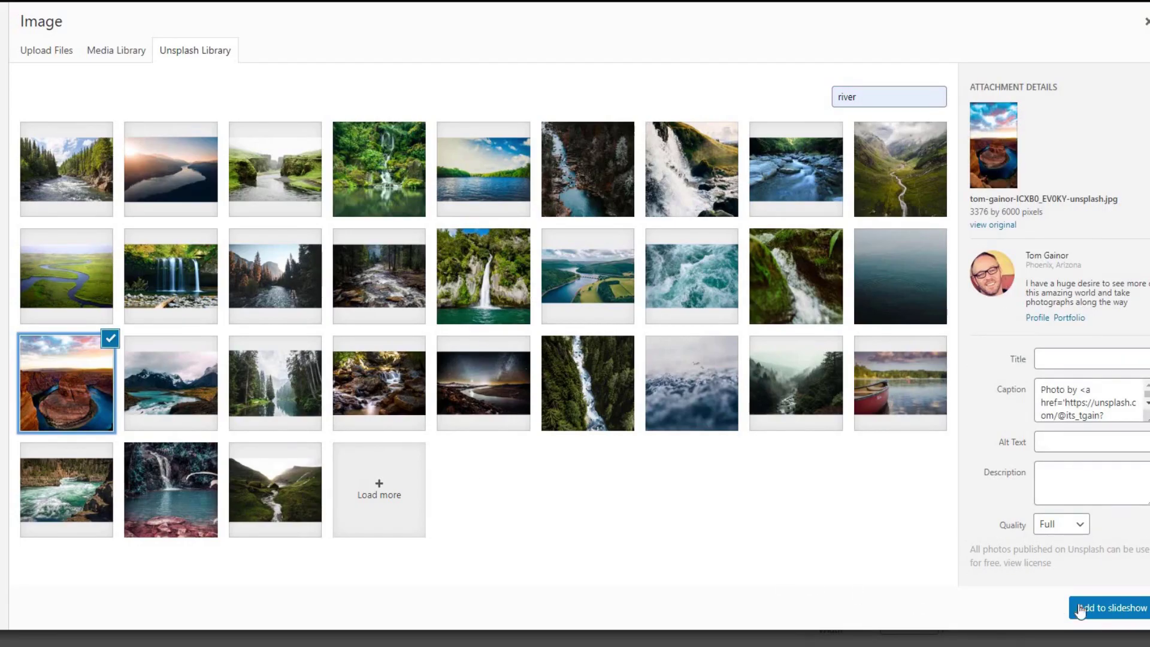
click(1102, 610)
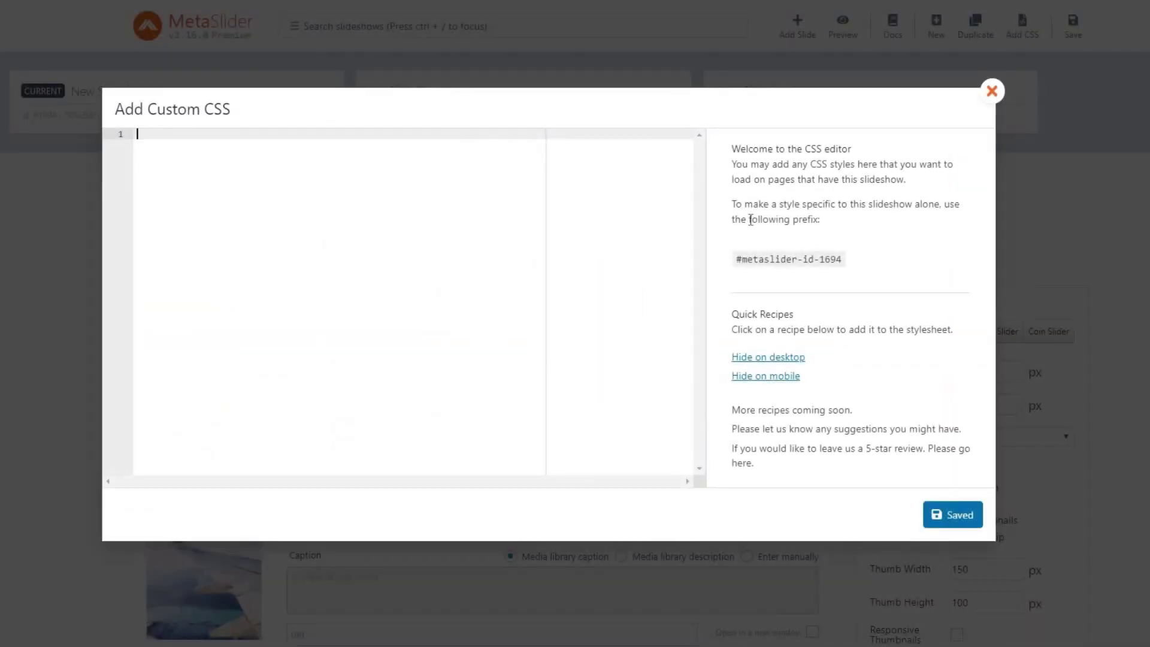
Close the Add Custom CSS dialog.
click(992, 91)
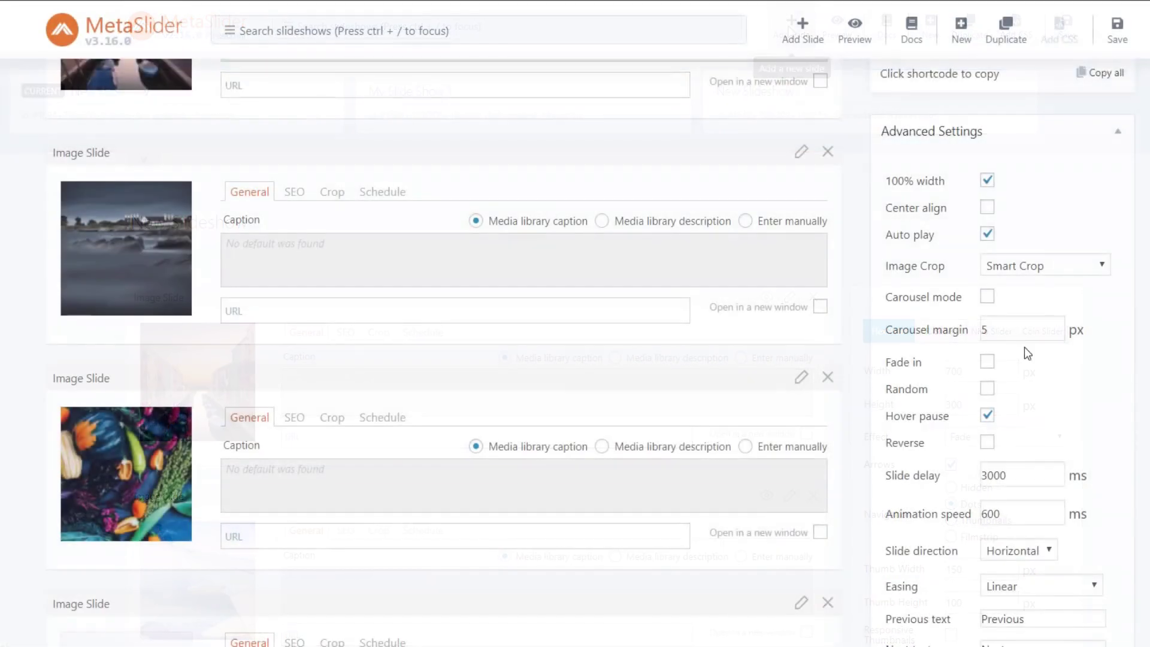
scroll(1025, 347, down, 1)
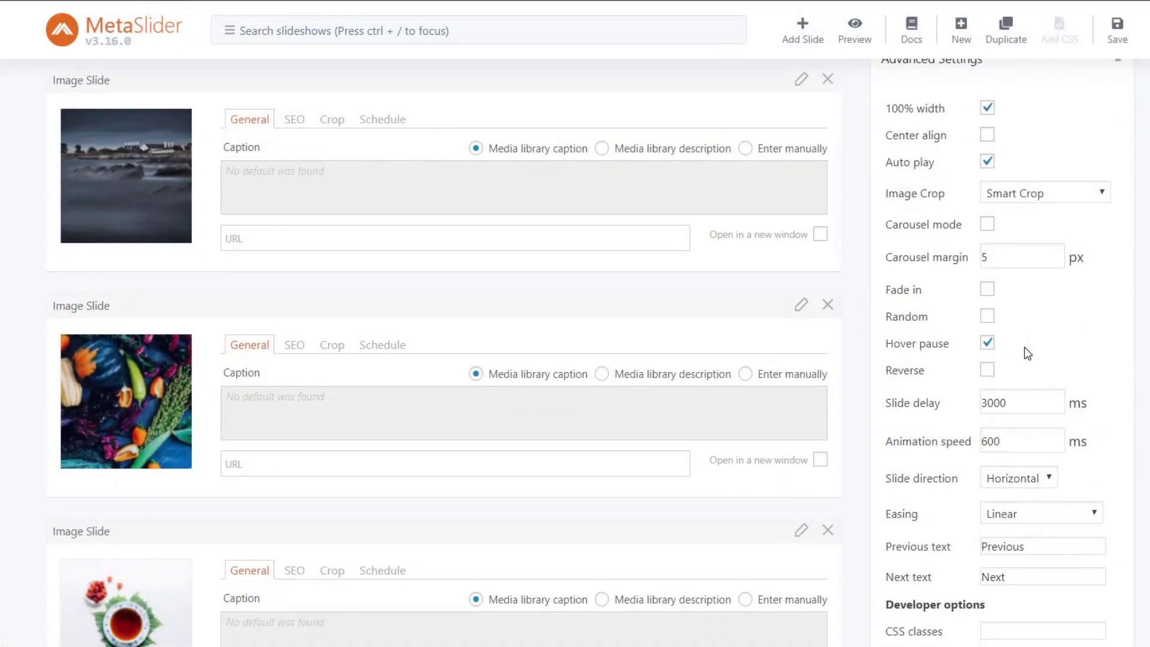
scroll(1025, 348, down, 1)
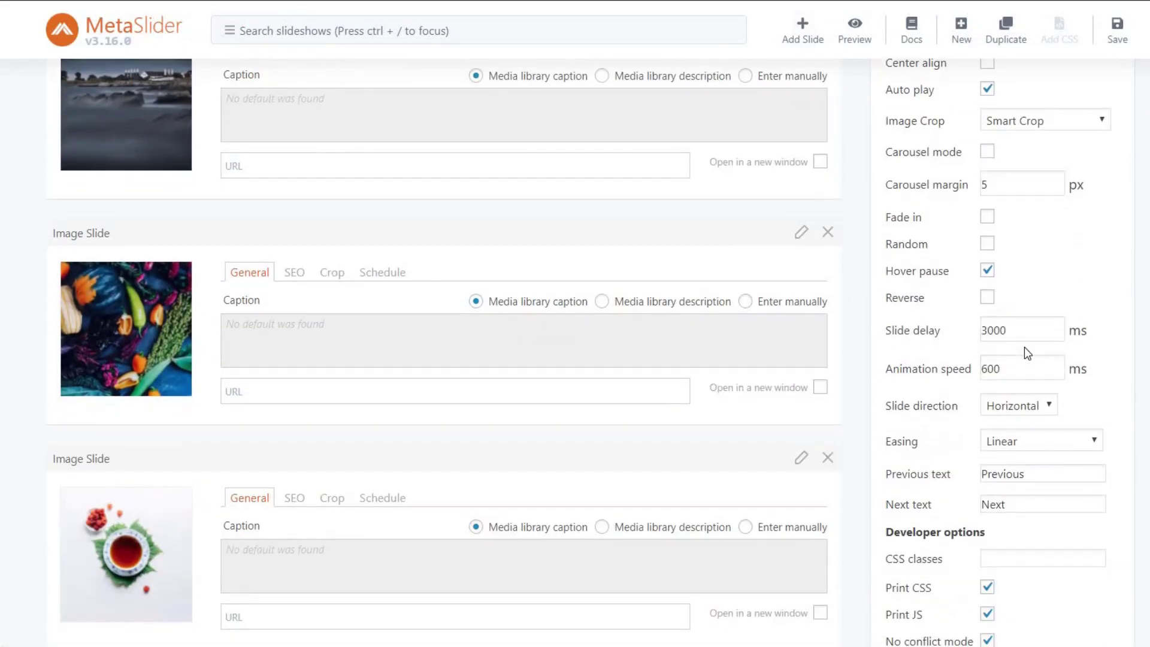
scroll(1025, 348, down, 1)
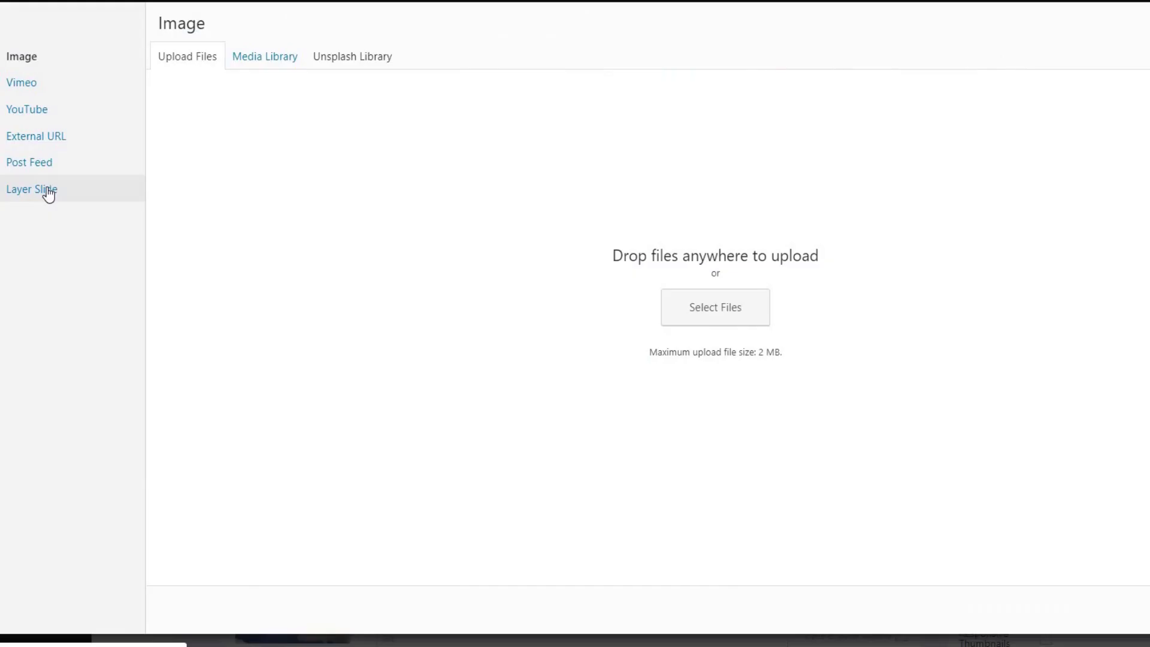
Look at the Layer Slide and Post Feed options, then set the slide's 2020-02-19 start date.
click(48, 194)
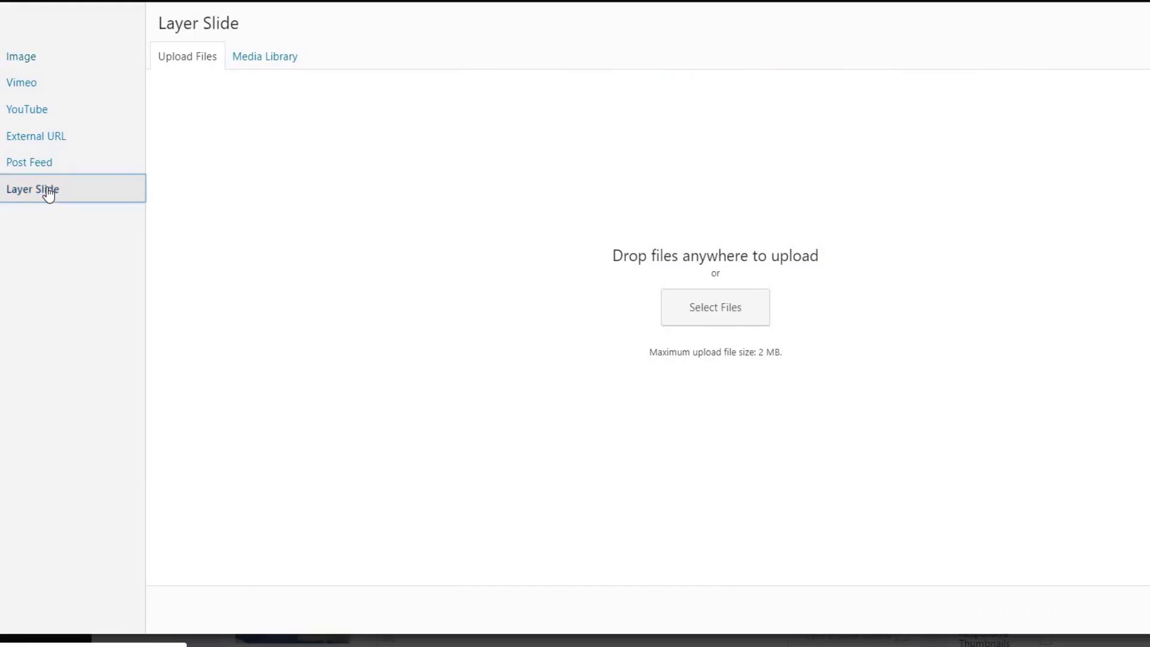
click(44, 168)
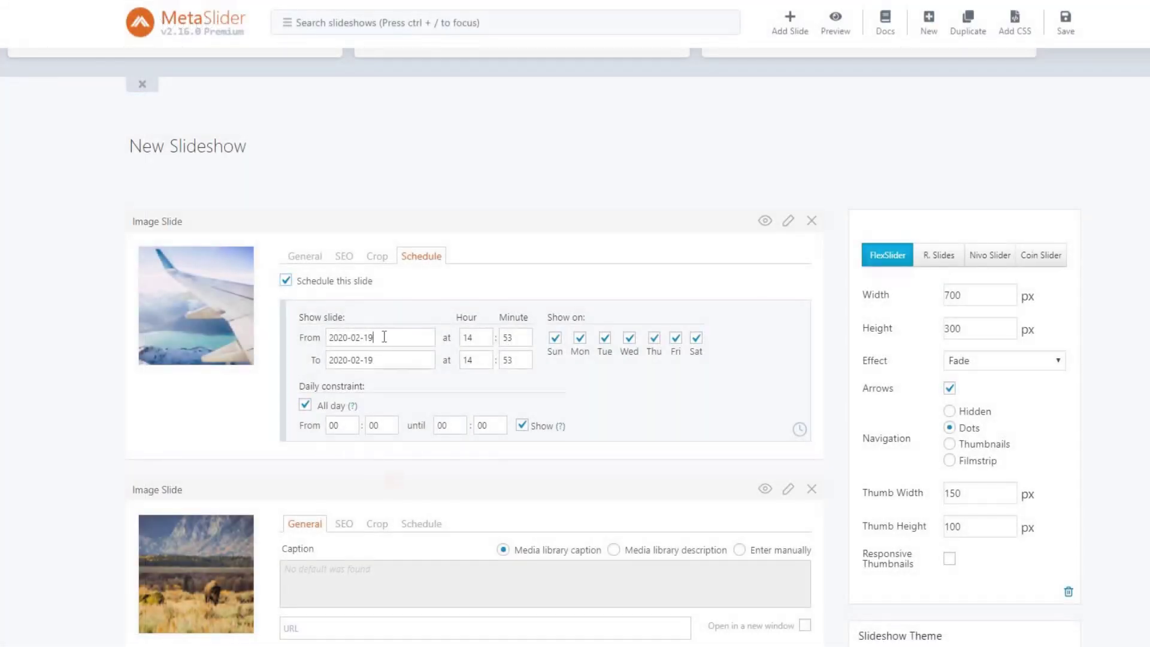
click(384, 337)
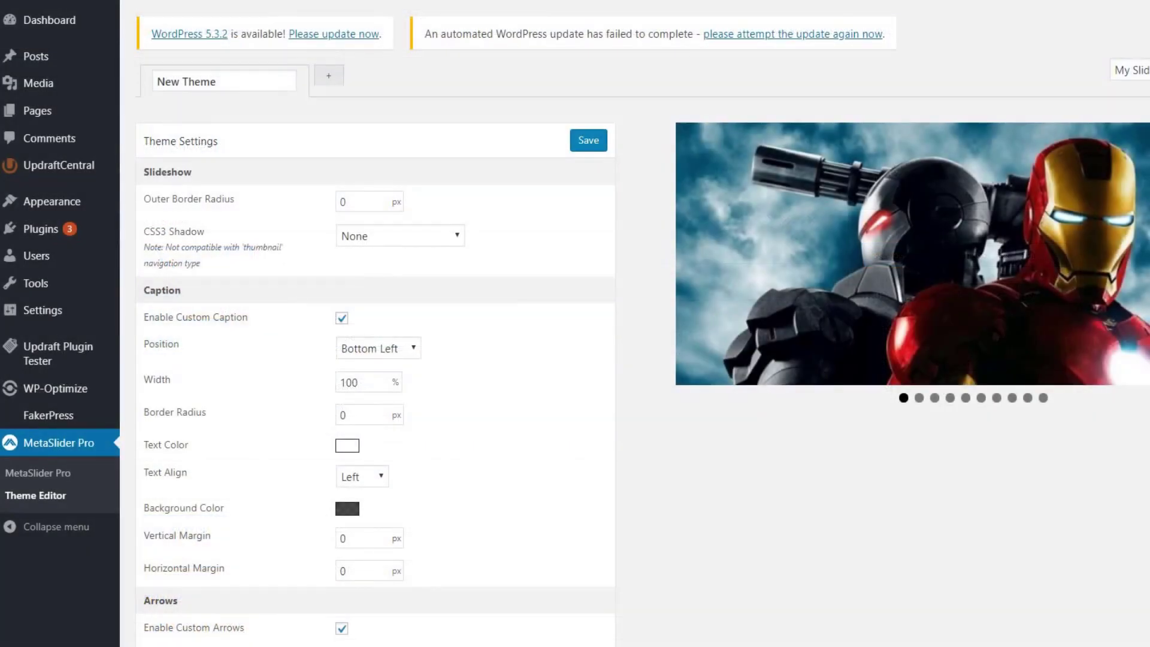
Set CSS3 Shadow to Default and the caption position to Top Left.
click(400, 236)
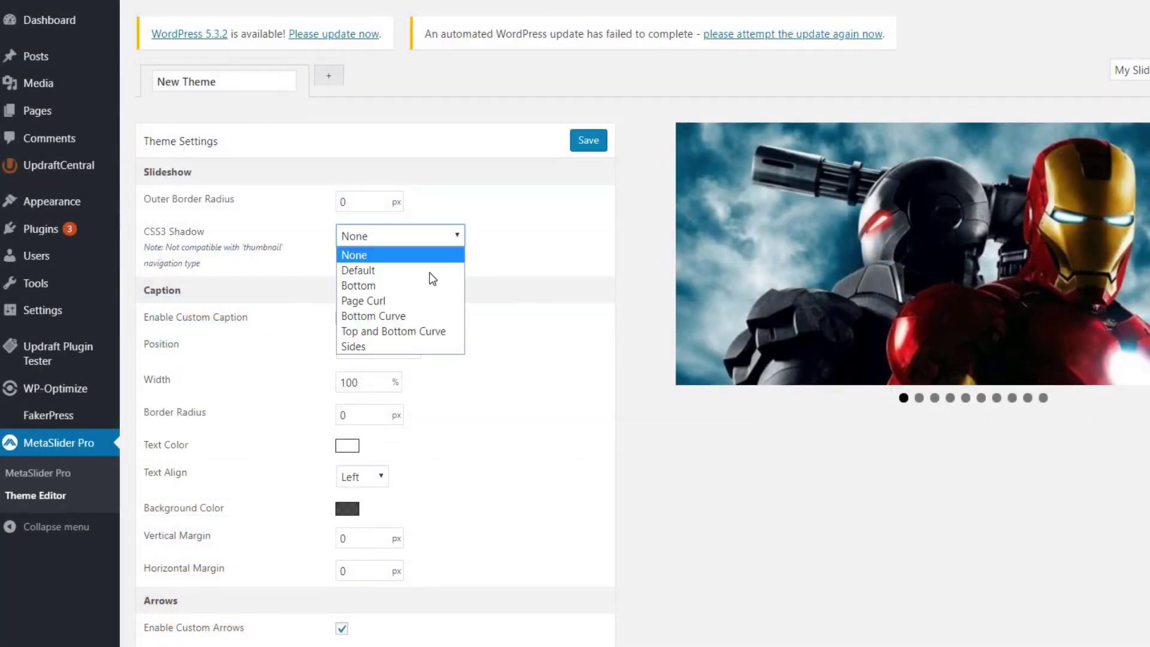
click(430, 271)
click(400, 348)
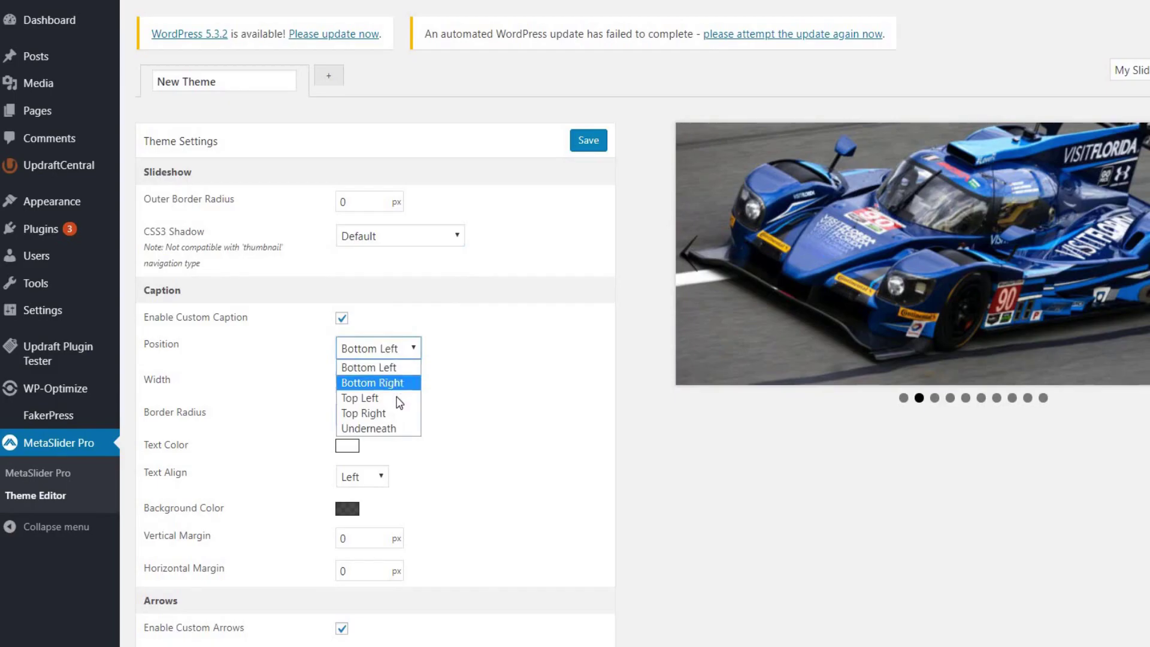
click(397, 396)
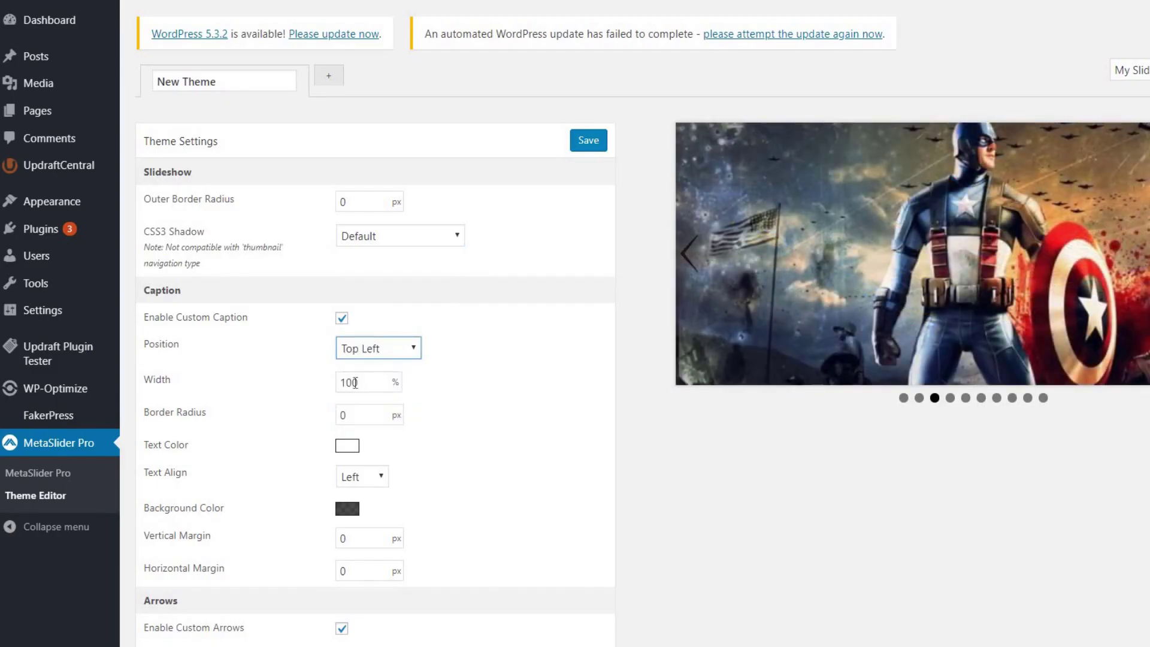
Set the caption width to 90 and centre the caption text, then check Navigation Position.
click(381, 386)
click(382, 386)
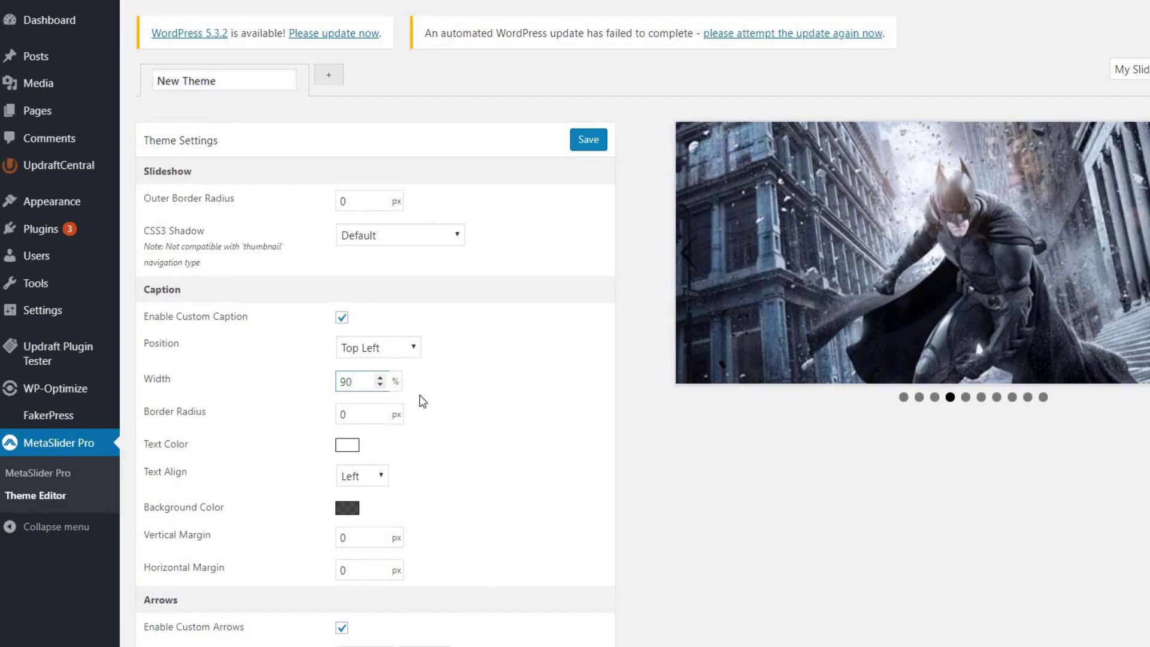
scroll(420, 395, down, 2)
click(354, 338)
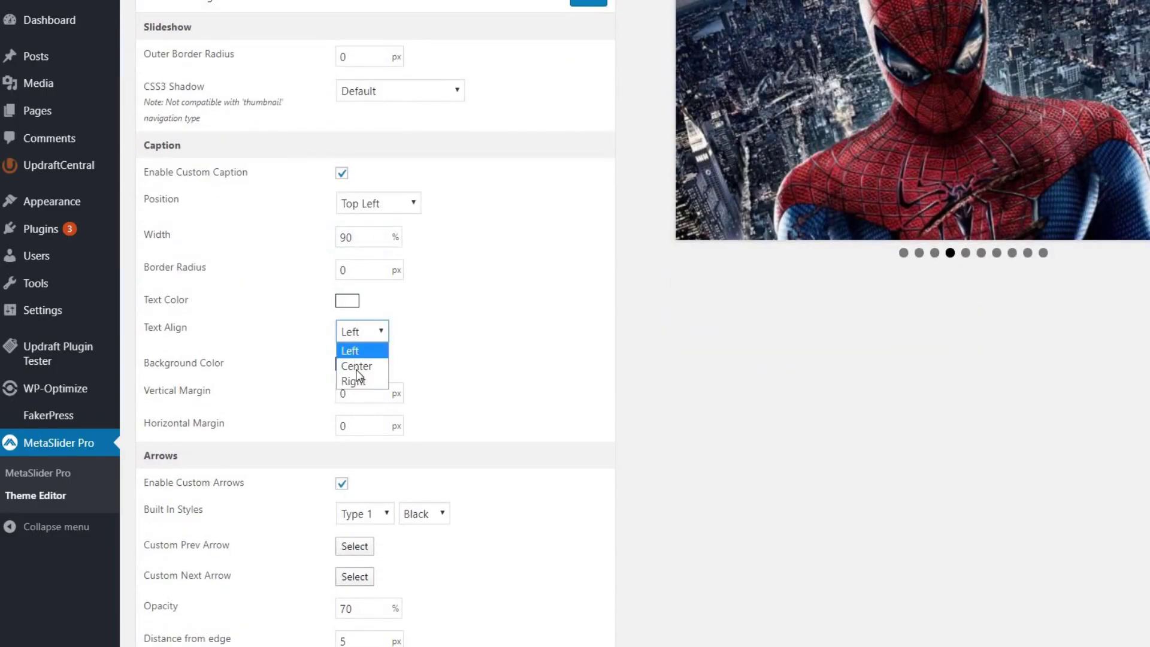
click(356, 367)
scroll(372, 373, down, 2)
scroll(372, 369, down, 2)
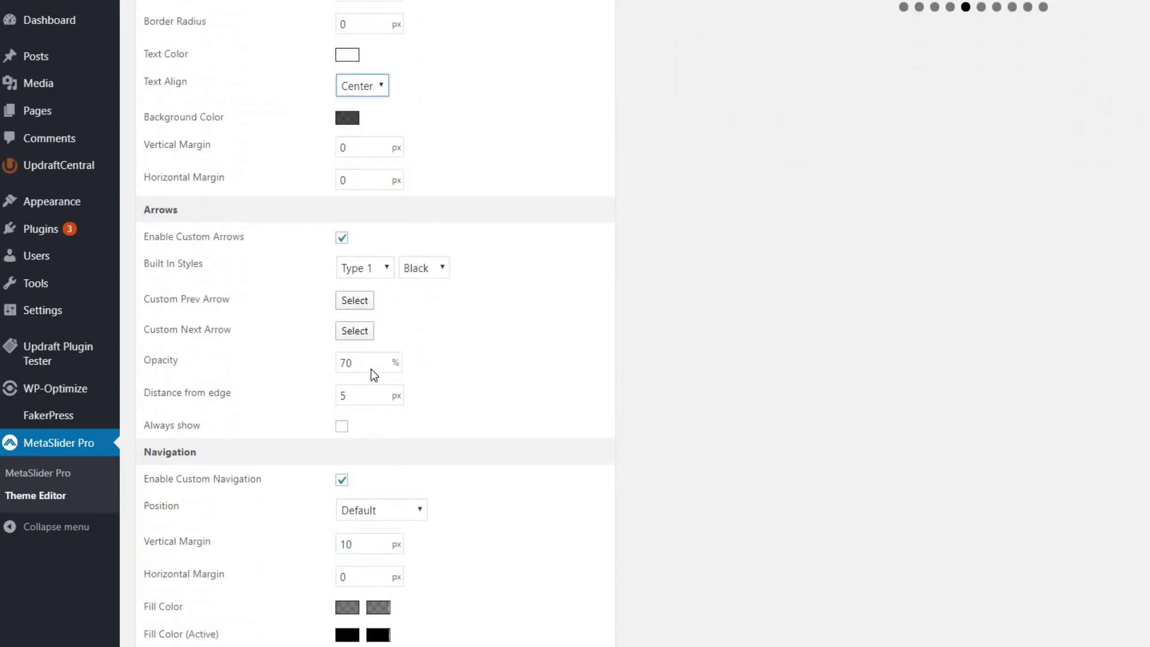
scroll(374, 370, down, 2)
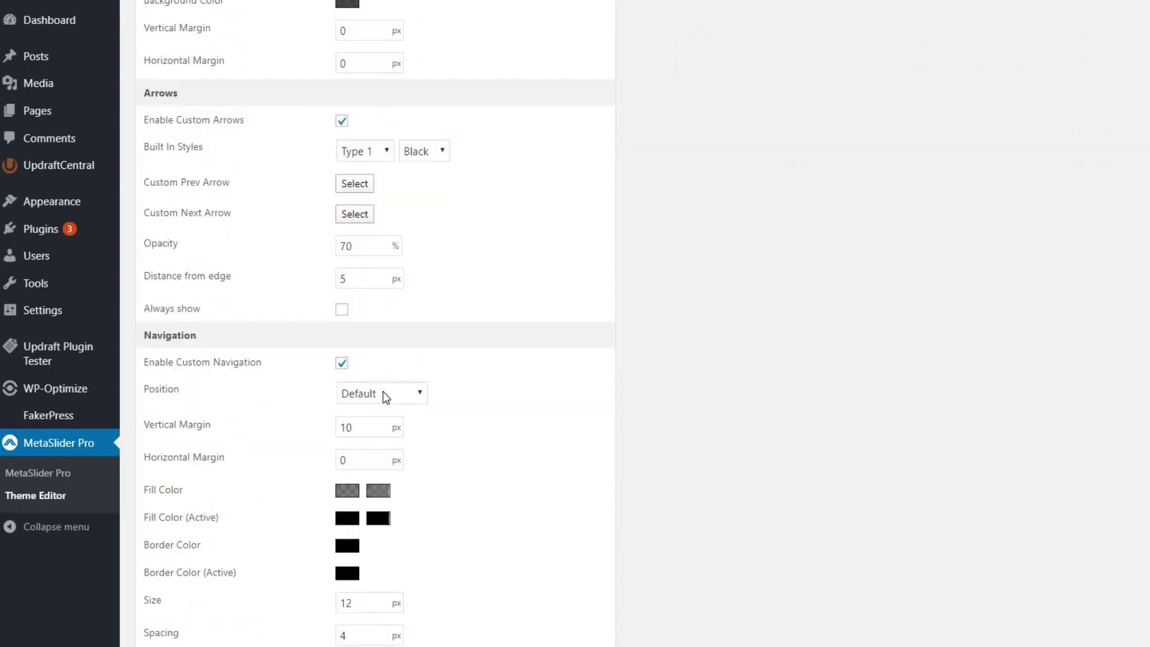
click(383, 395)
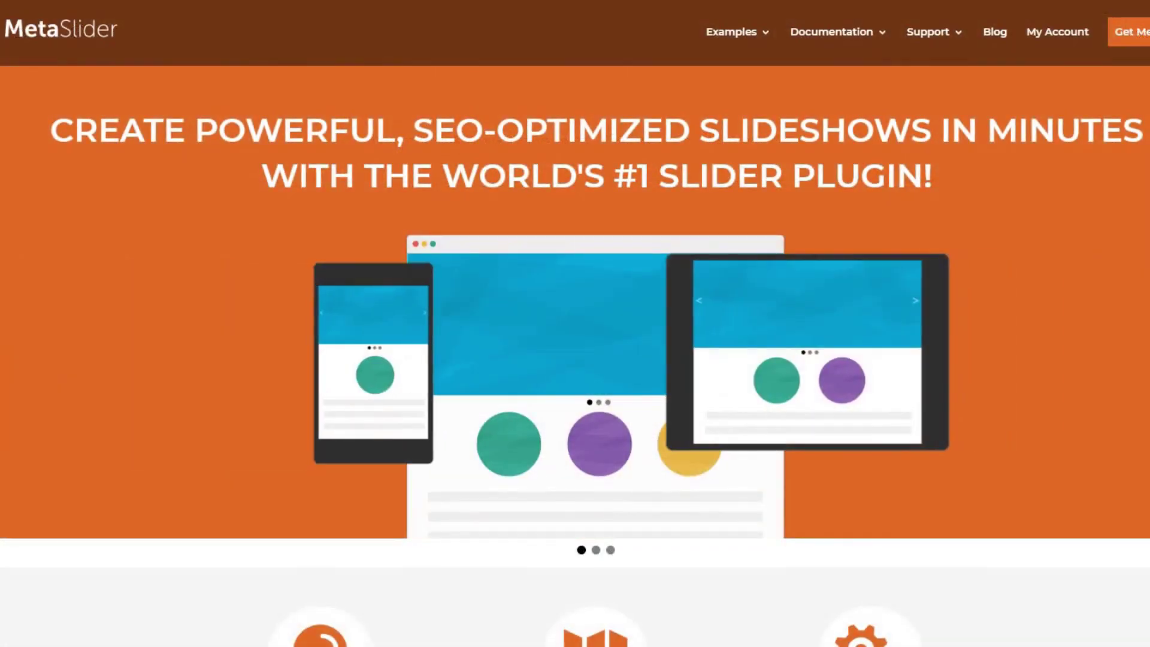
scroll(576, 360, down, 2)
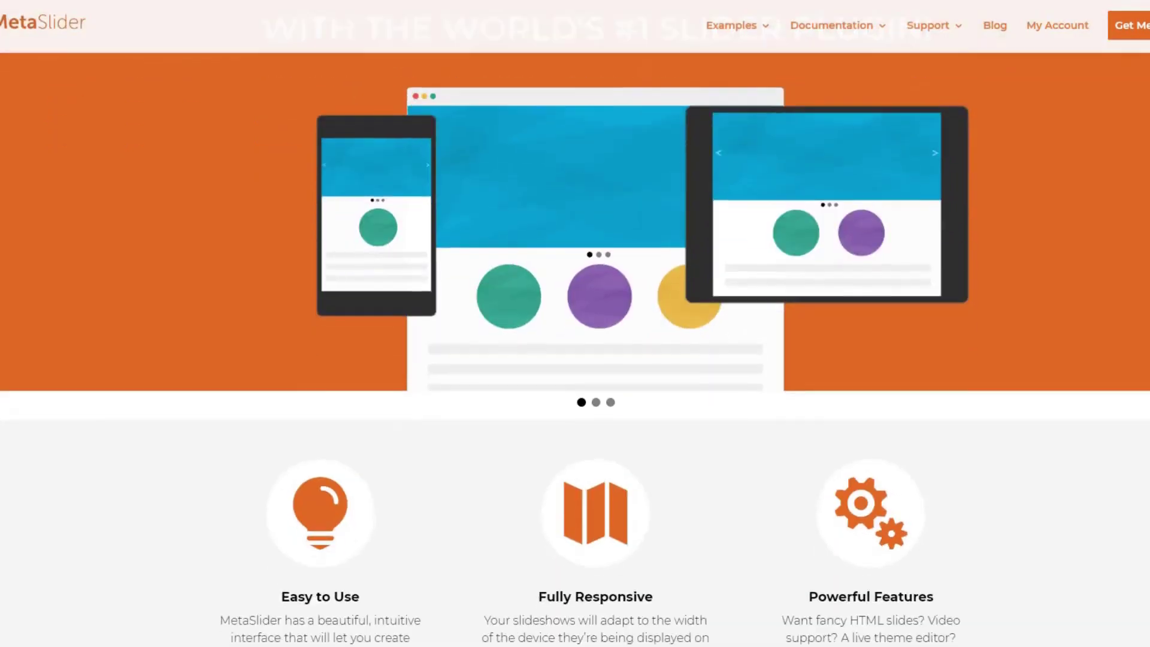
scroll(575, 359, down, 2)
scroll(576, 360, down, 3)
scroll(576, 360, down, 1)
scroll(575, 360, down, 2)
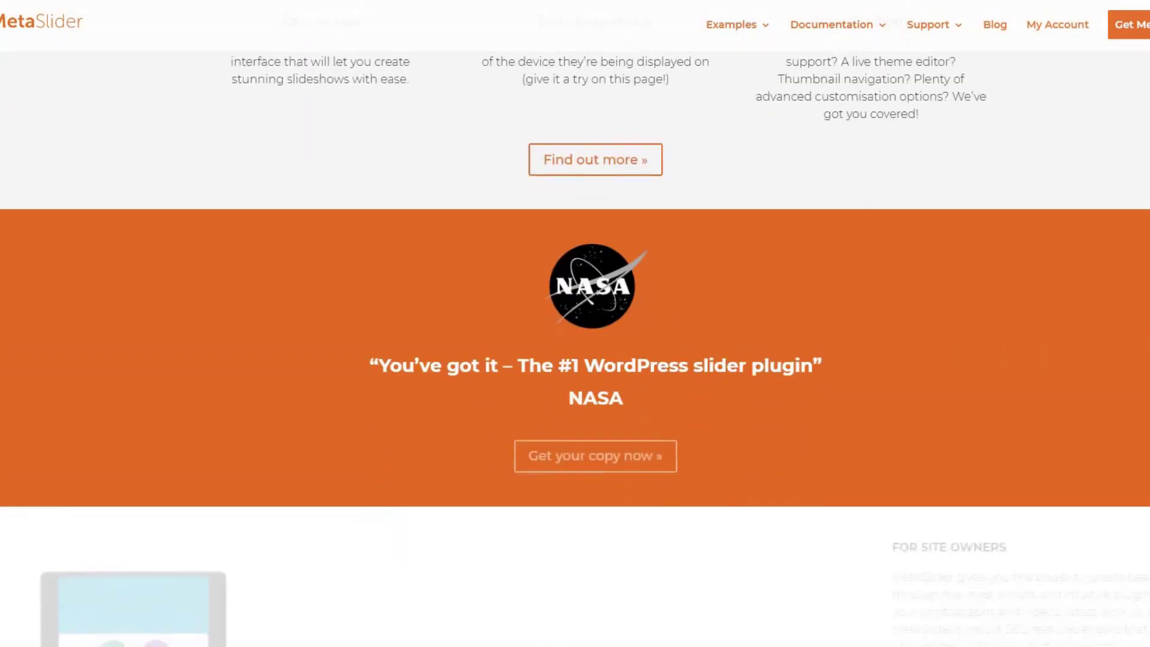
scroll(575, 360, down, 2)
scroll(576, 359, down, 2)
scroll(576, 359, down, 1)
scroll(576, 359, down, 1)
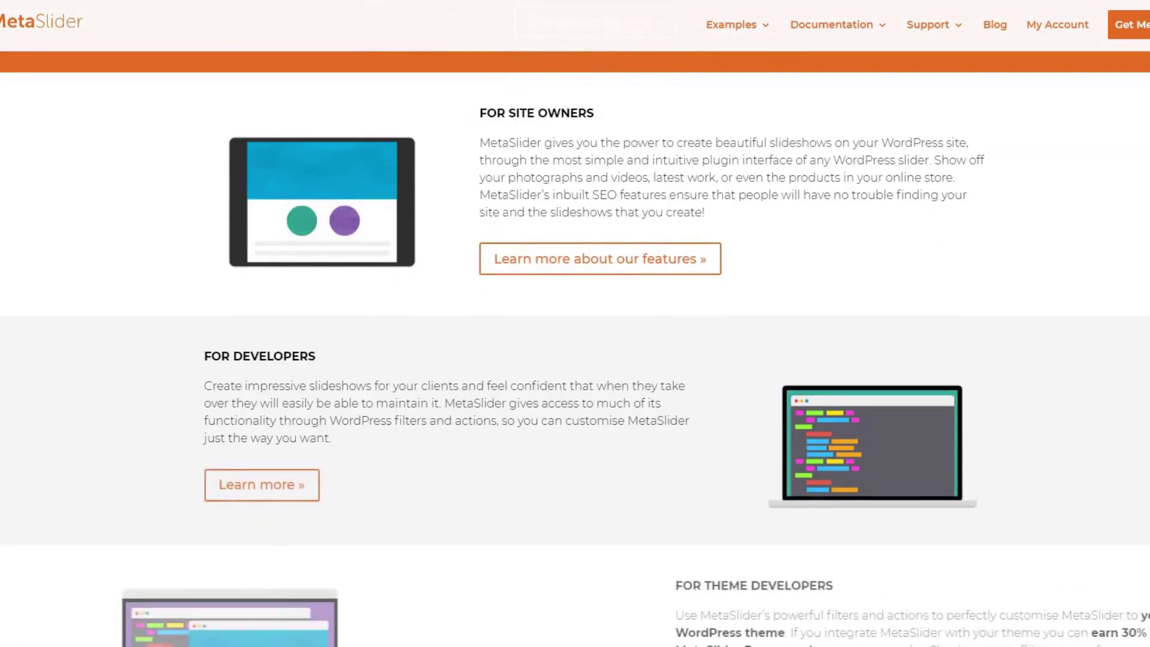